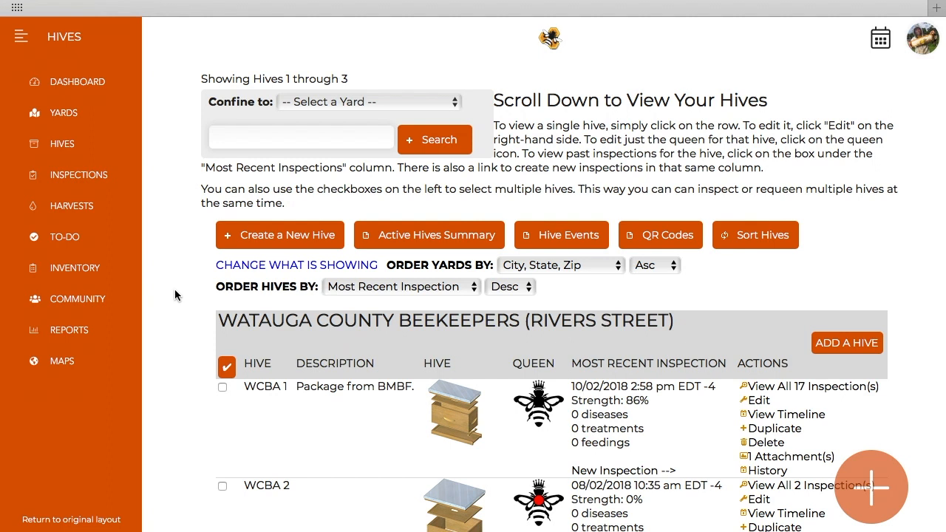
# Step: Start a new hive record in the Watauga County Beekeepers (Rivers Street) yard and name it "Hive 1"
pyautogui.click(251, 236)
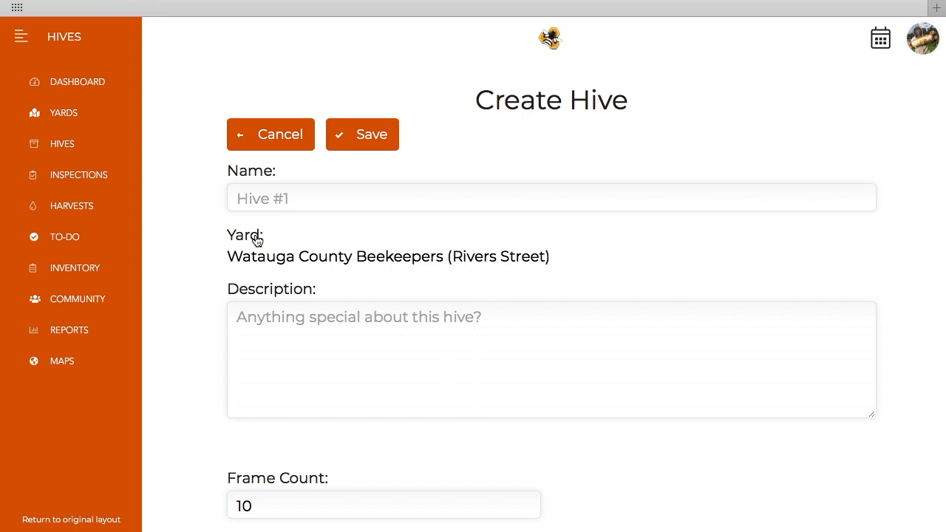
pyautogui.click(261, 207)
pyautogui.write('Hive 1')
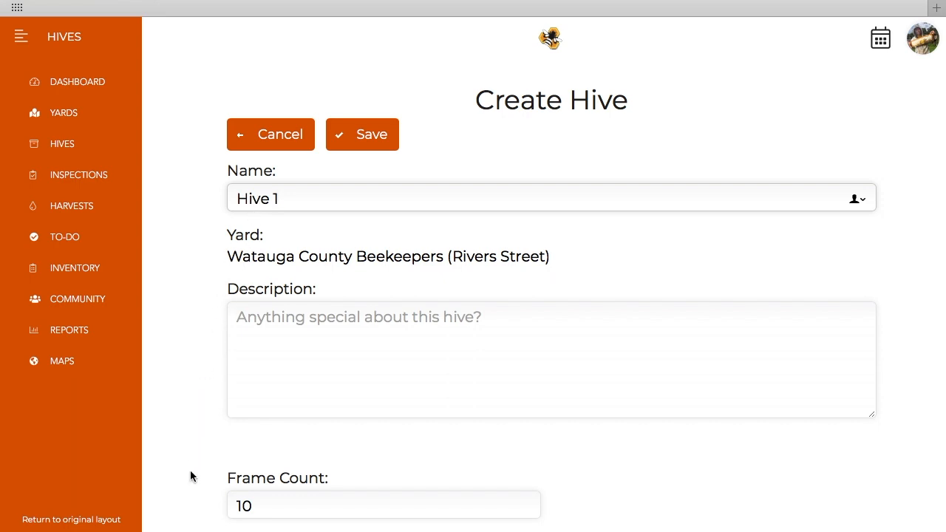
# Step: Choose Langstroth (10 frame) as the component type and set the bee source to Nuc
pyautogui.scroll(-4, 190, 471)
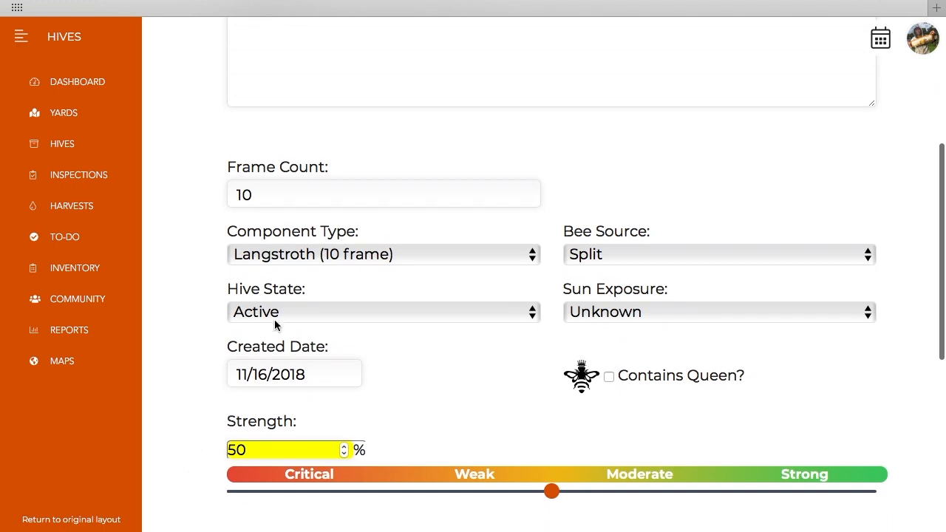
pyautogui.click(300, 256)
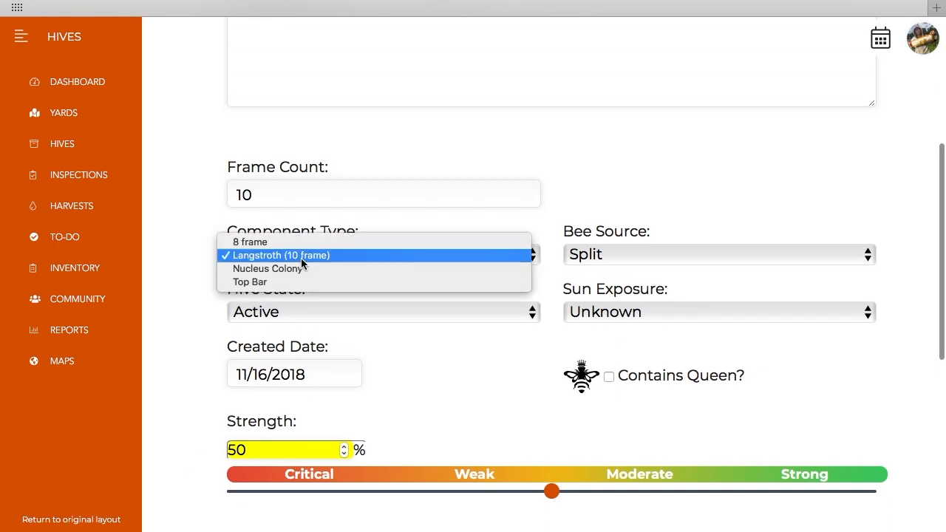
pyautogui.click(346, 255)
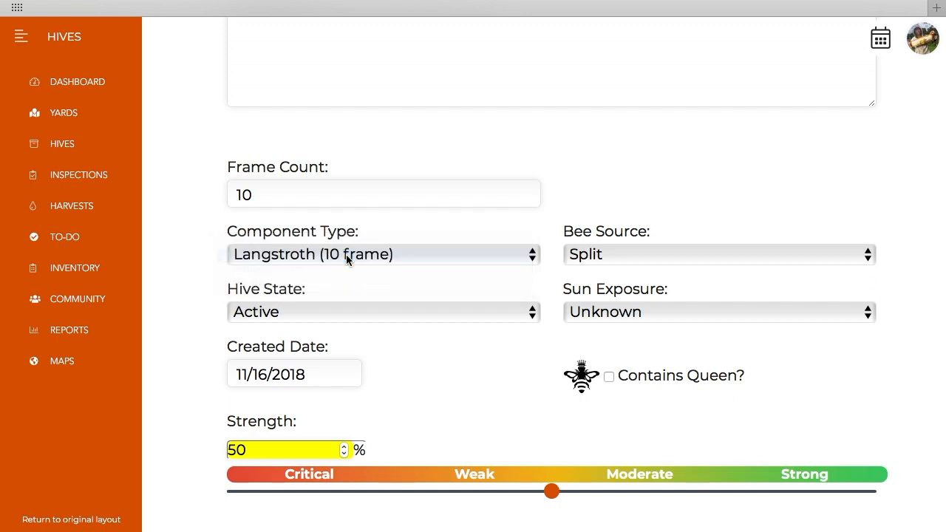
pyautogui.click(655, 256)
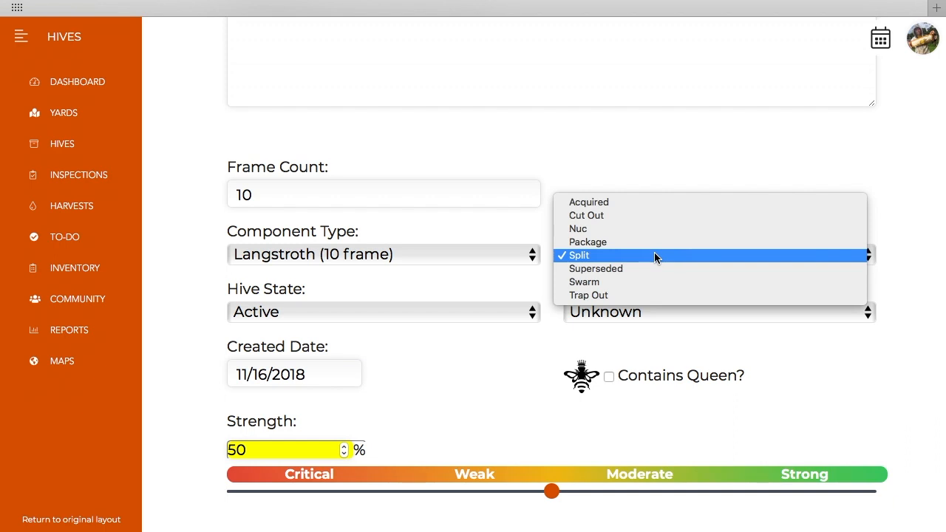
pyautogui.click(659, 229)
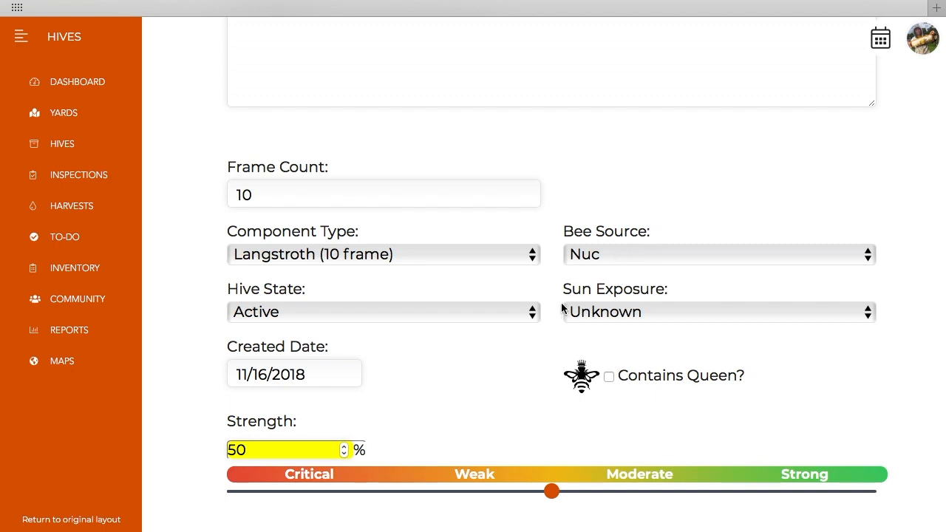
# Step: Keep the hive state as Active, the sun exposure as Unknown and the created date as 11/16/2018
pyautogui.click(502, 314)
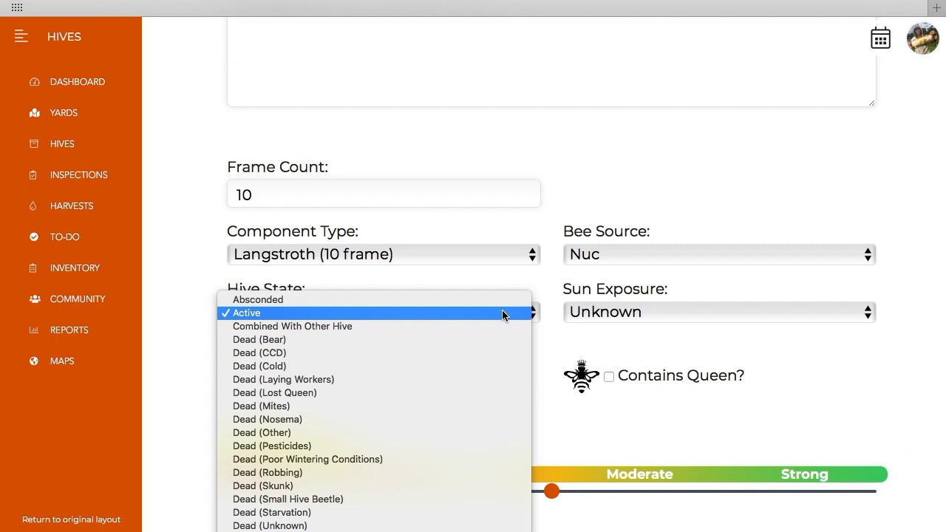
pyautogui.click(459, 315)
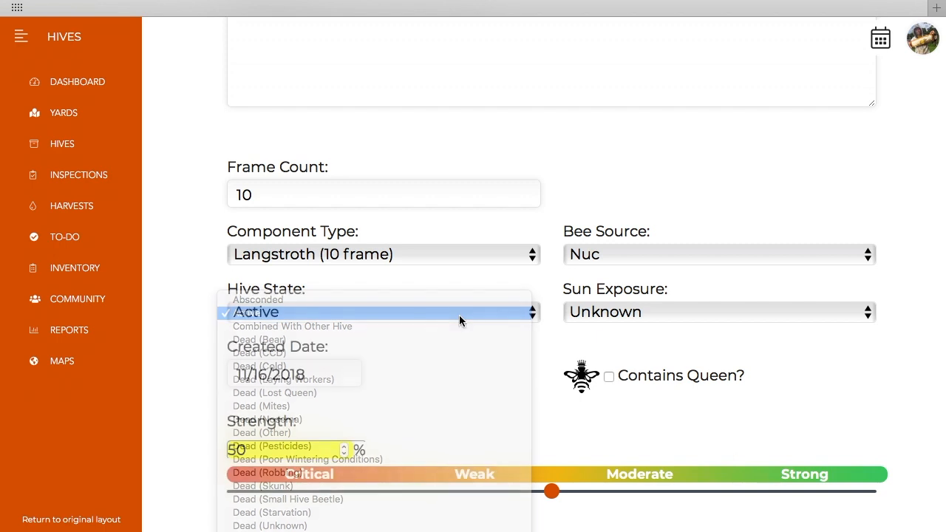
pyautogui.click(599, 318)
pyautogui.click(598, 315)
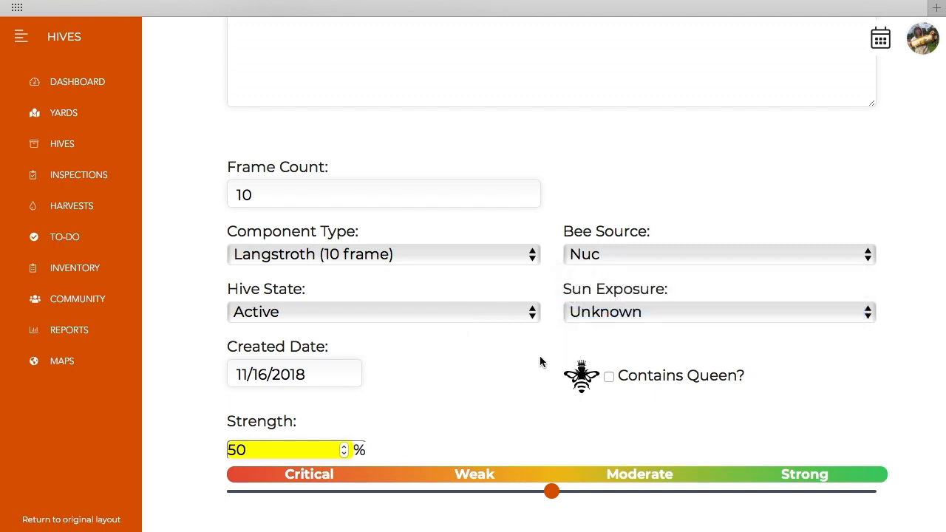
pyautogui.click(346, 375)
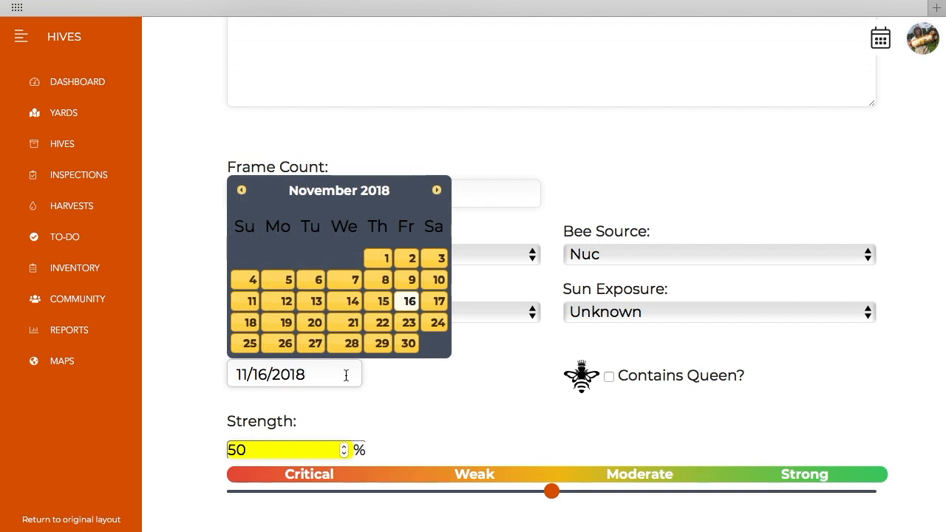
pyautogui.click(383, 384)
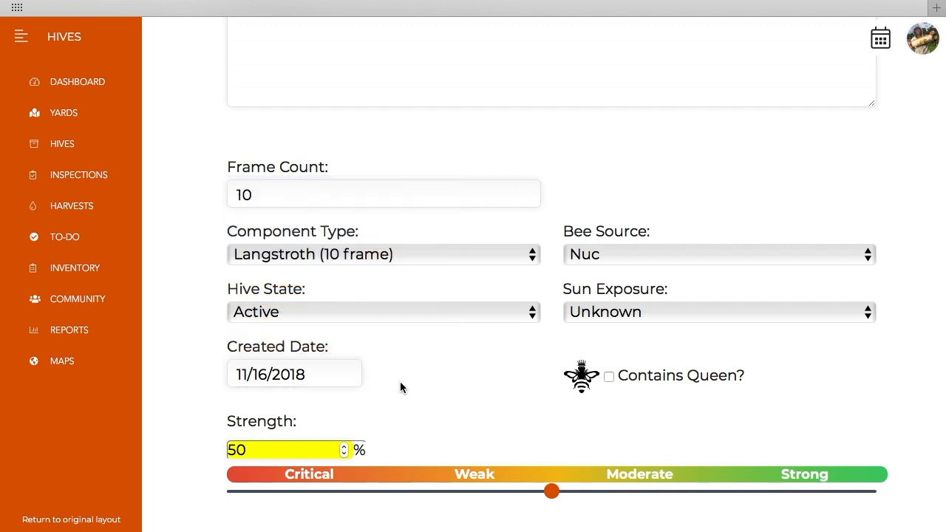
# Step: Set the hive strength to 75% and specify that the hive contains a queen
pyautogui.moveTo(550, 494); pyautogui.dragTo(715, 495)
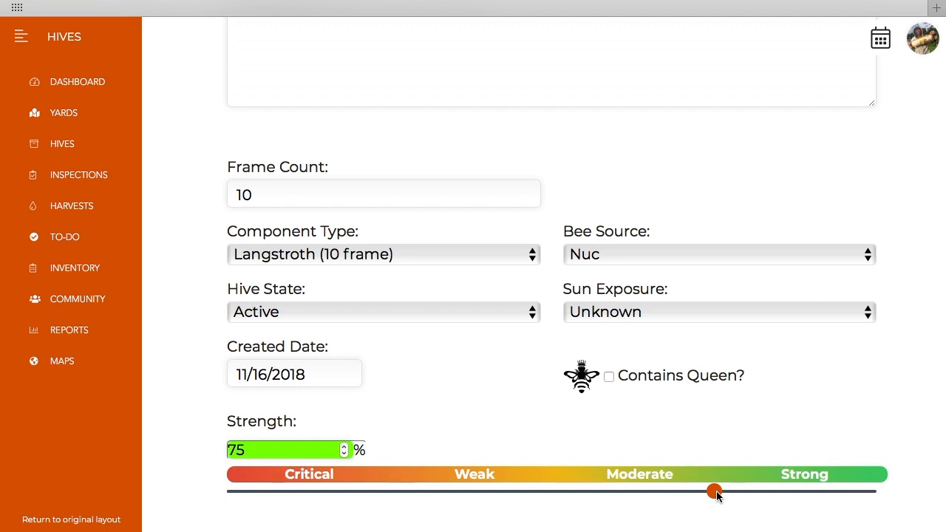
pyautogui.click(610, 377)
pyautogui.scroll(-3, 610, 381)
pyautogui.scroll(-1, 610, 380)
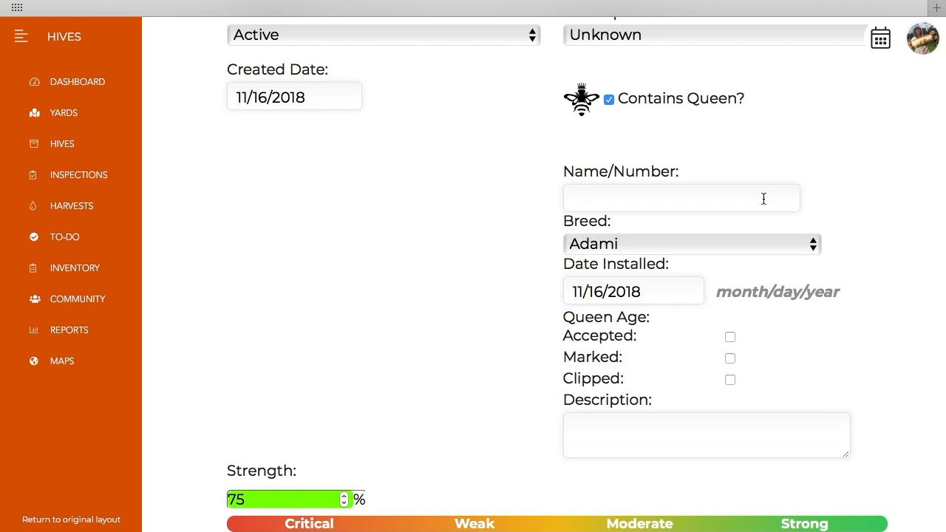
# Step: Set the queen's breed to Italian and her installation date to 11/16/2018
pyautogui.click(756, 242)
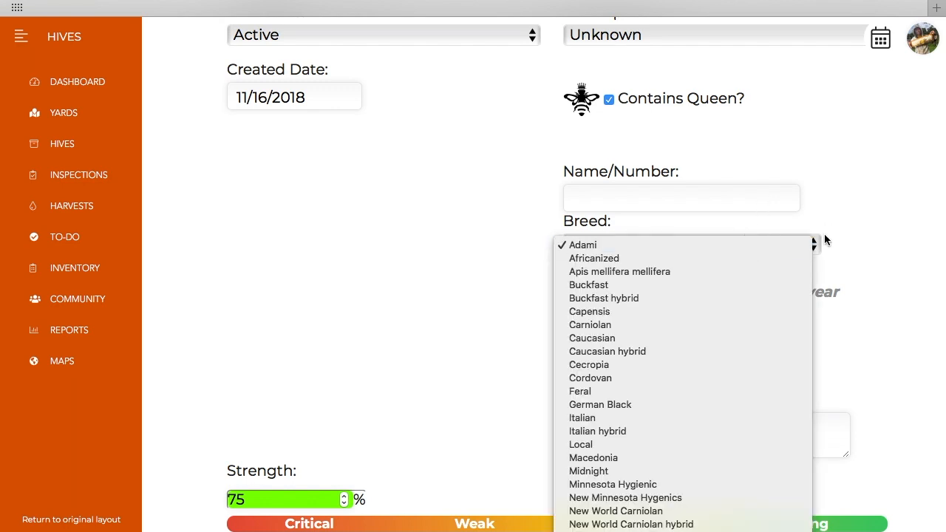
pyautogui.click(854, 246)
pyautogui.click(804, 248)
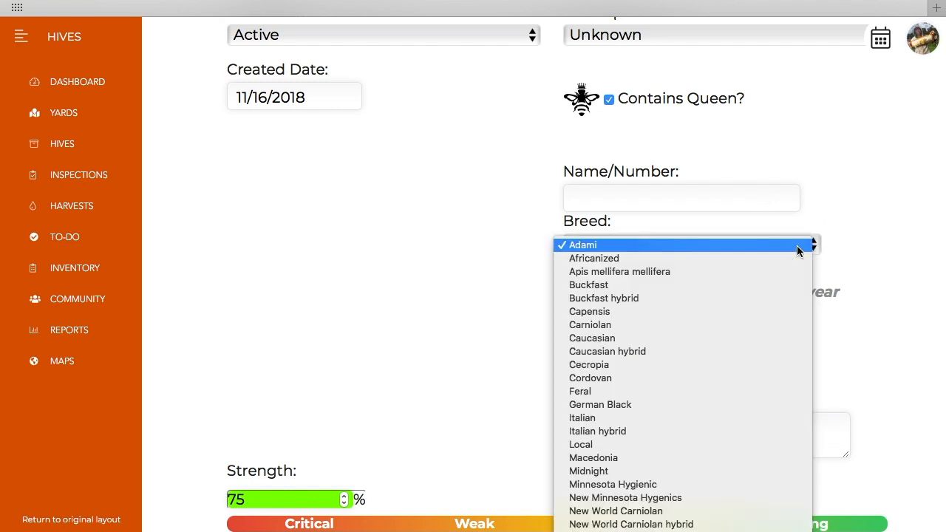
pyautogui.click(668, 306)
pyautogui.click(669, 294)
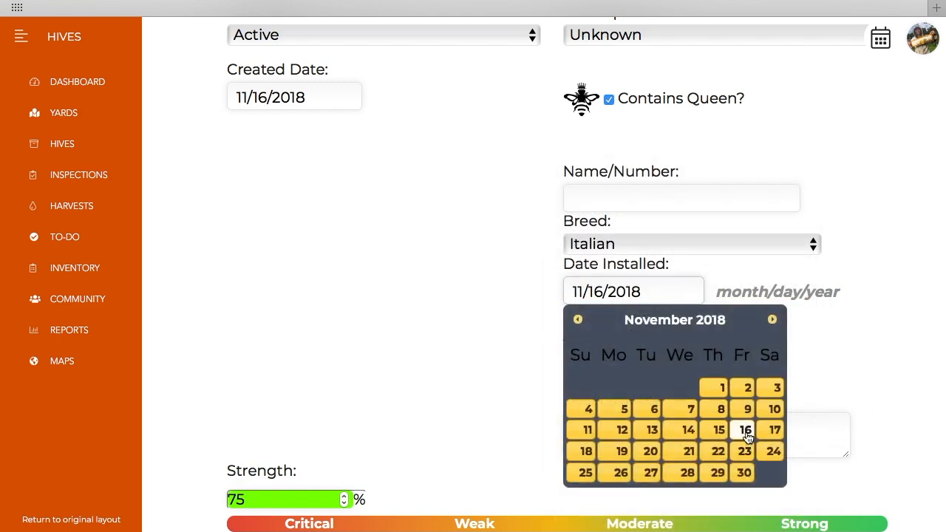
pyautogui.click(745, 435)
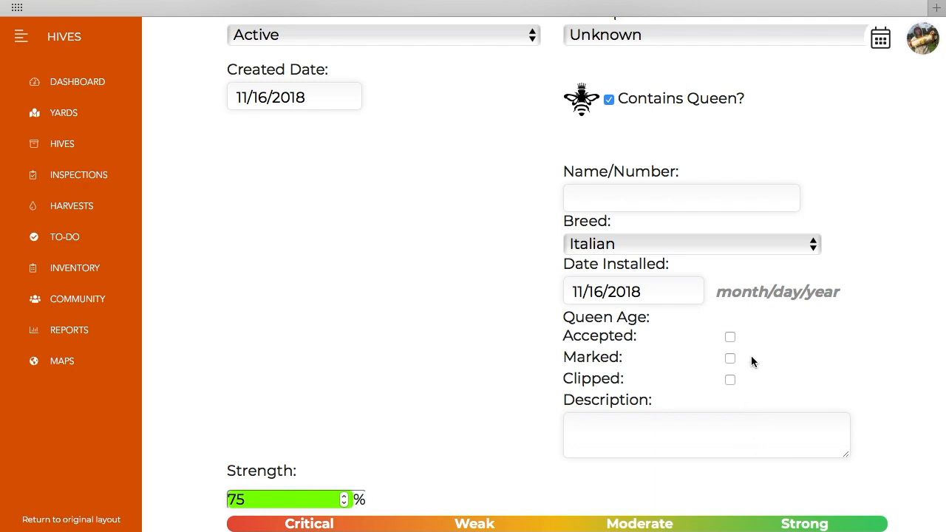
# Step: Record the queen as accepted, marked in red and clipped, leaving her description empty
pyautogui.click(729, 337)
pyautogui.click(730, 359)
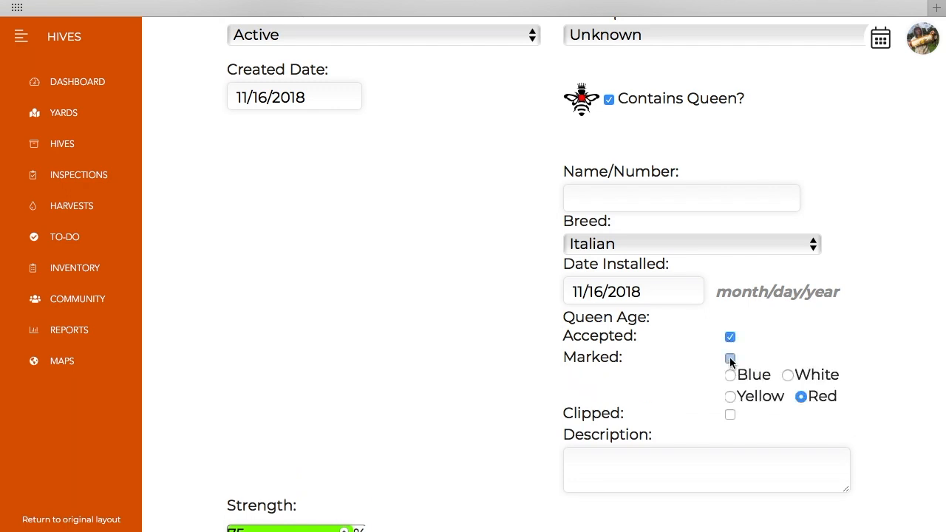
pyautogui.click(730, 440)
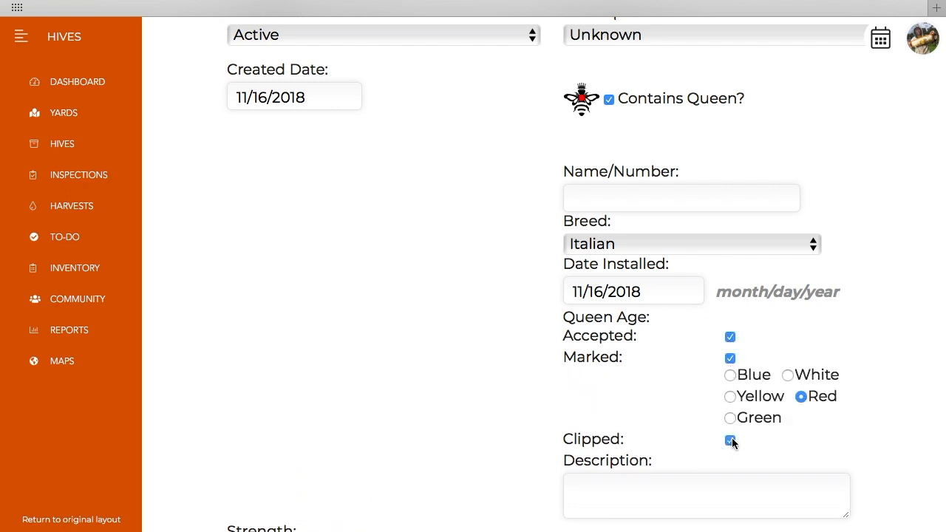
pyautogui.click(719, 492)
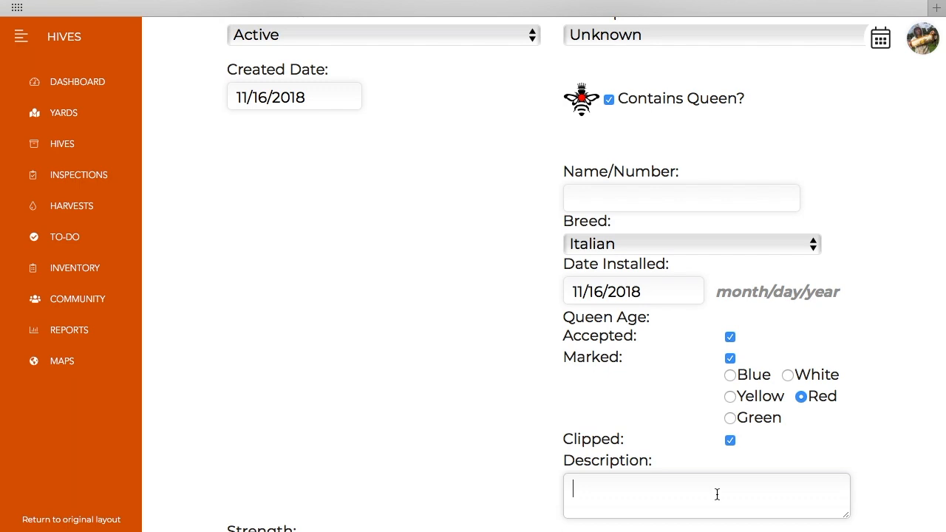
# Step: Open the hive component editor and examine the available components and the current hive stack
pyautogui.scroll(-10, 717, 494)
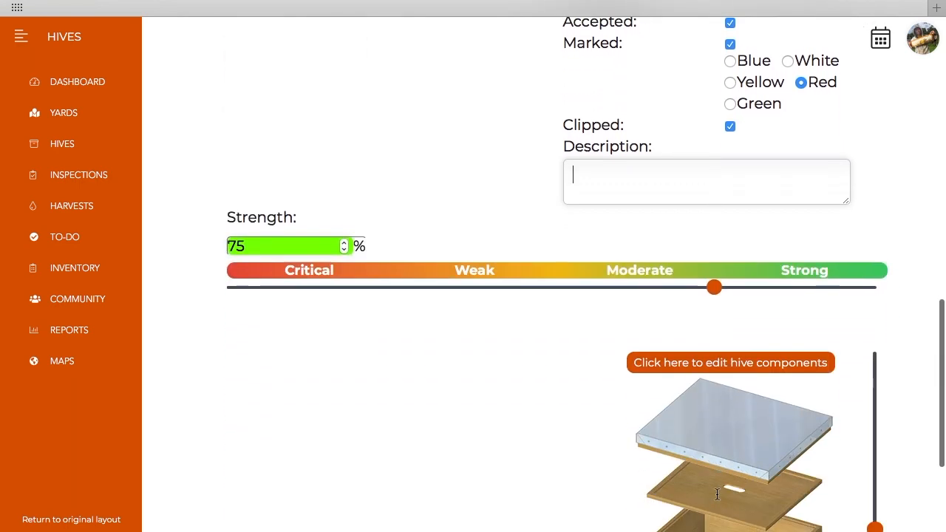
pyautogui.scroll(-1, 717, 494)
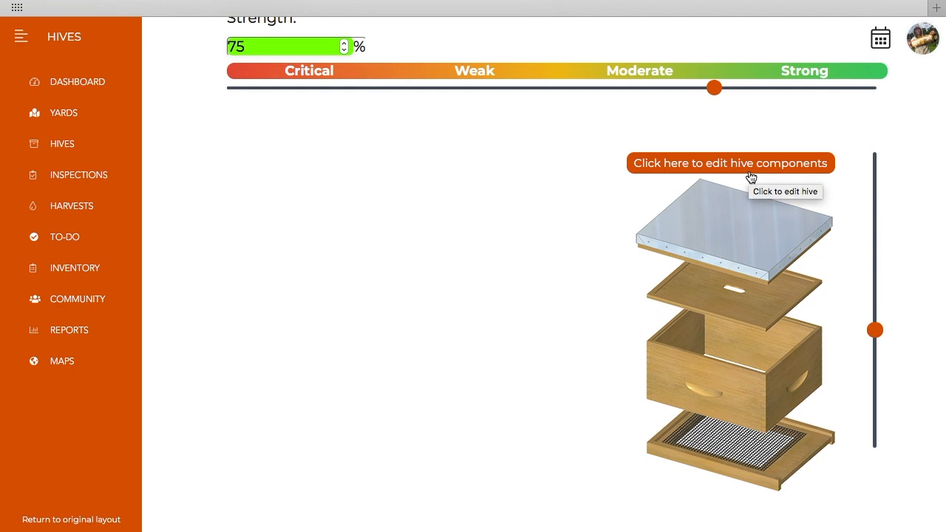
pyautogui.scroll(-2, 751, 178)
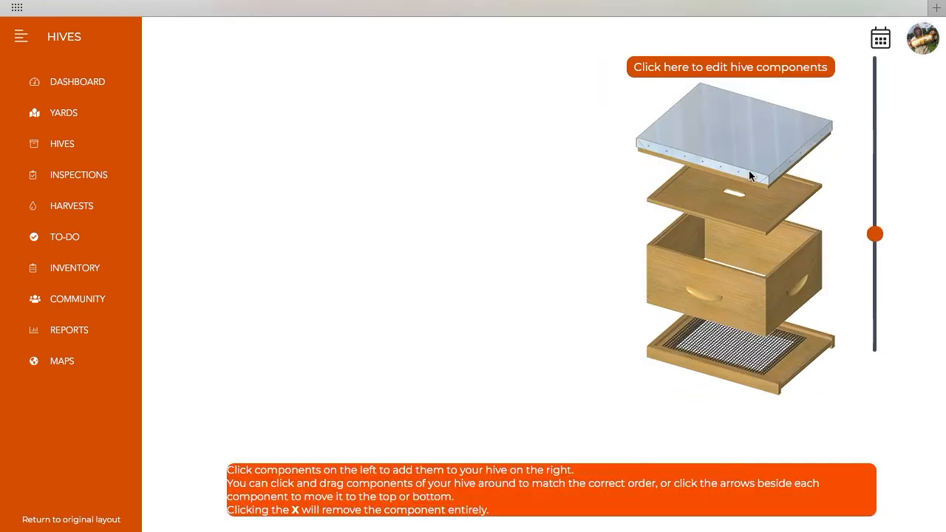
pyautogui.scroll(-6, 749, 173)
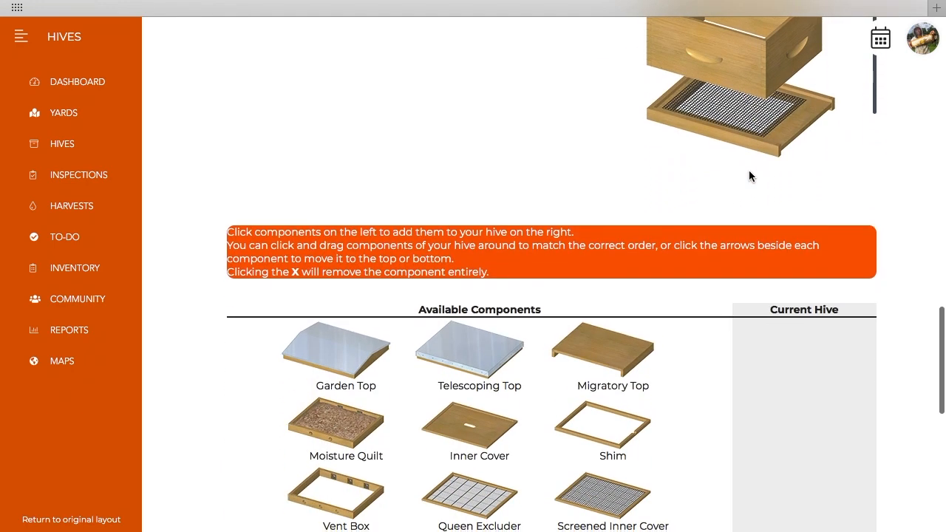
pyautogui.scroll(-3, 749, 176)
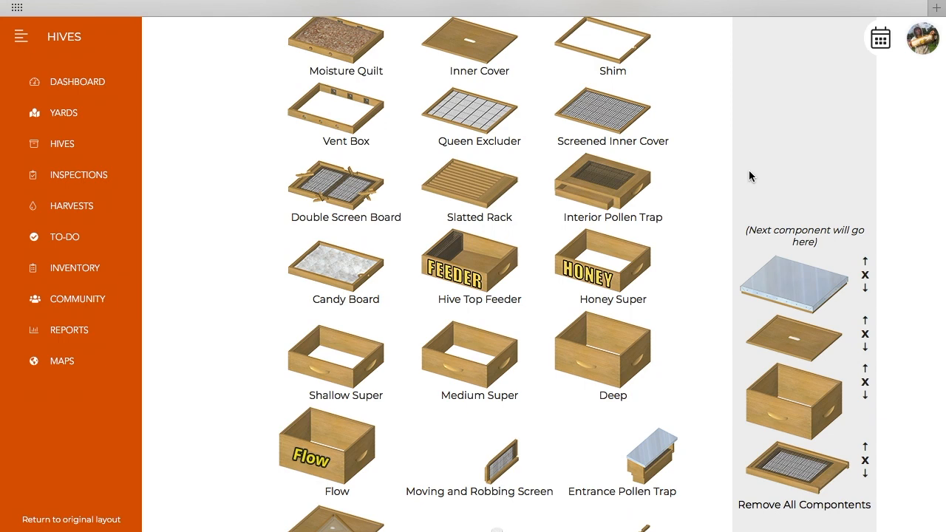
# Step: Save the new hive and check its entry at the end of the yard's hive list
pyautogui.scroll(20, 750, 176)
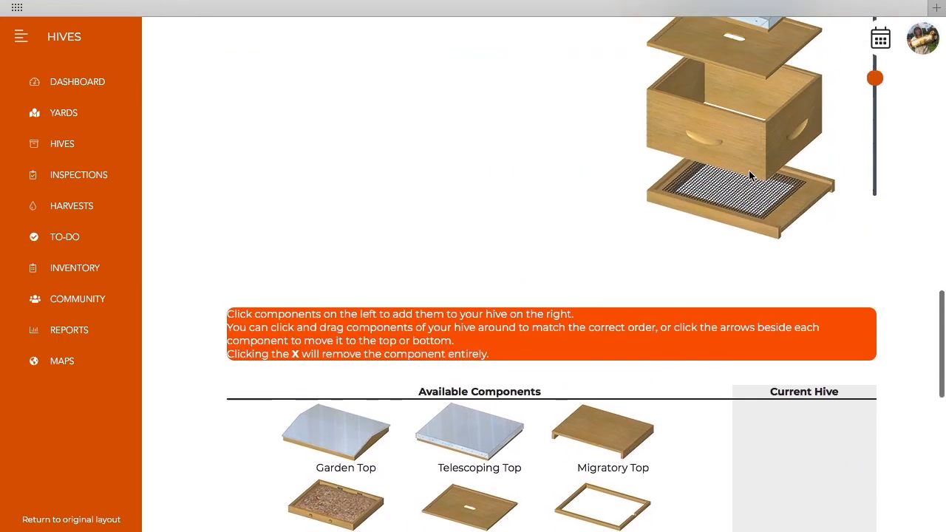
pyautogui.scroll(3, 749, 176)
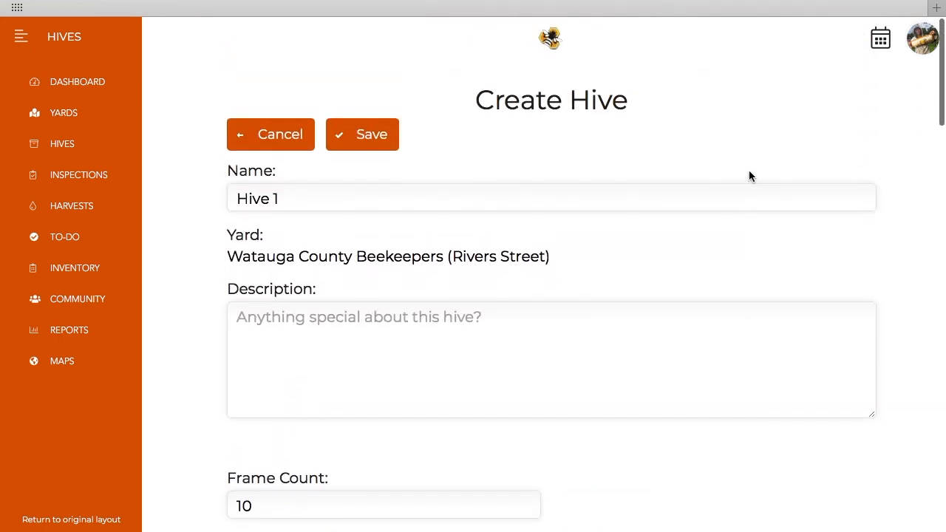
pyautogui.click(373, 137)
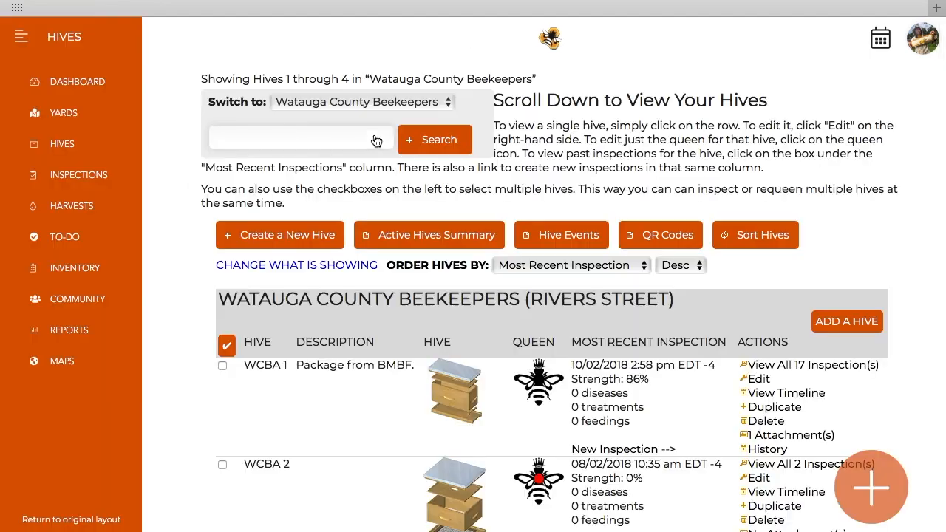
pyautogui.scroll(-8, 212, 496)
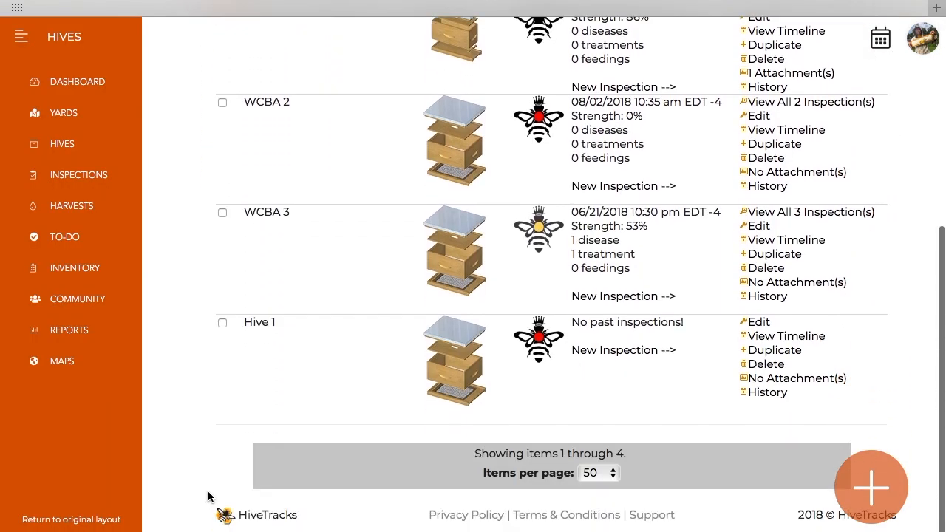